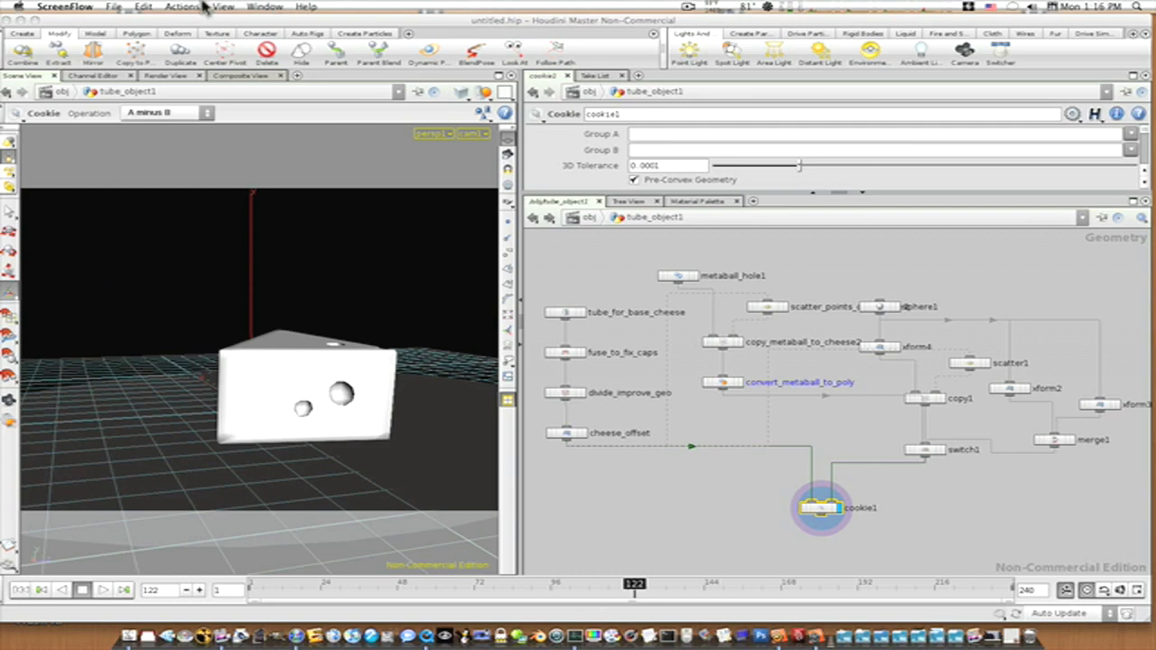
- Open the mantra1 render node's settings, showing frames 121–240 and camera /obj/cam1
click(284, 22)
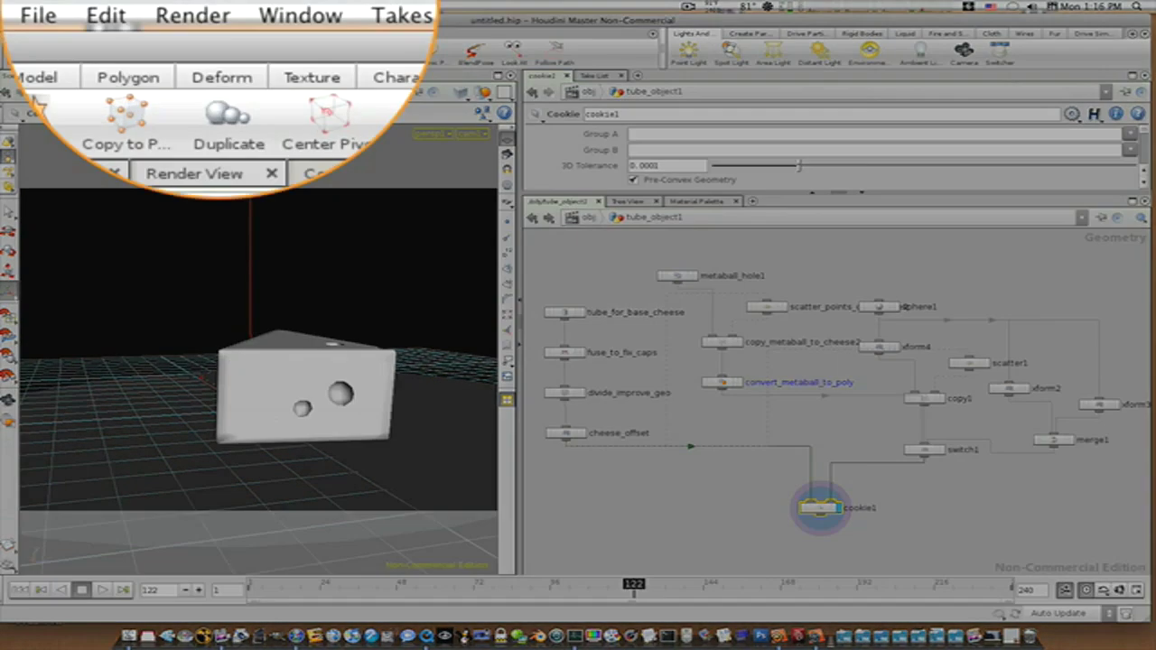
click(178, 6)
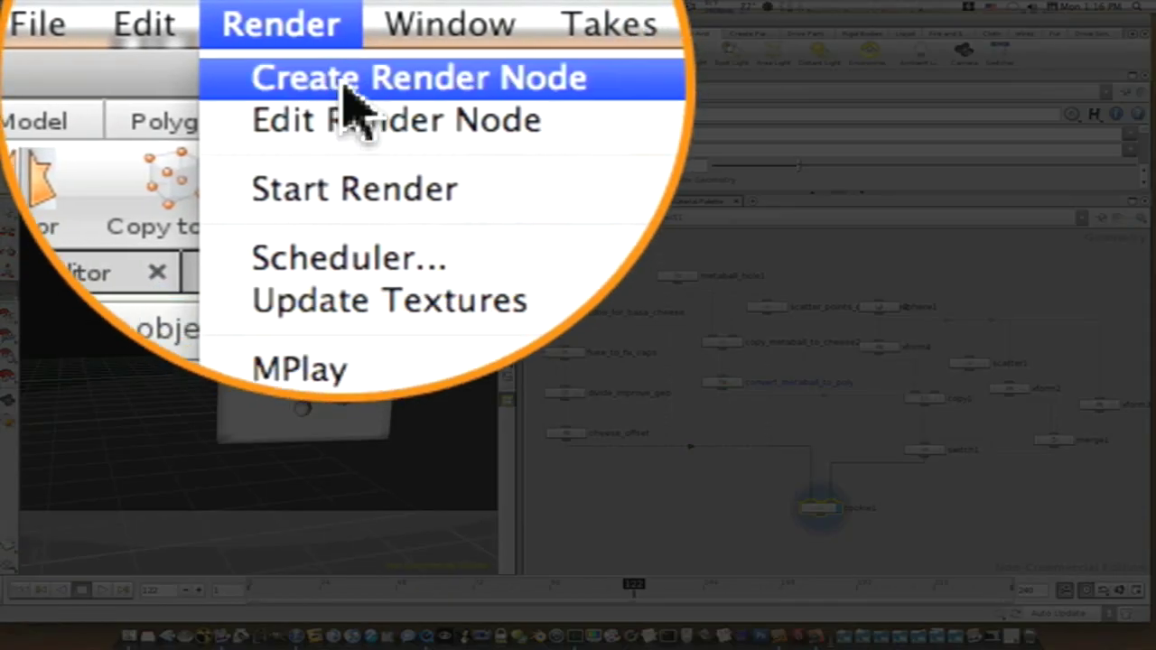
mouse_move(347, 80)
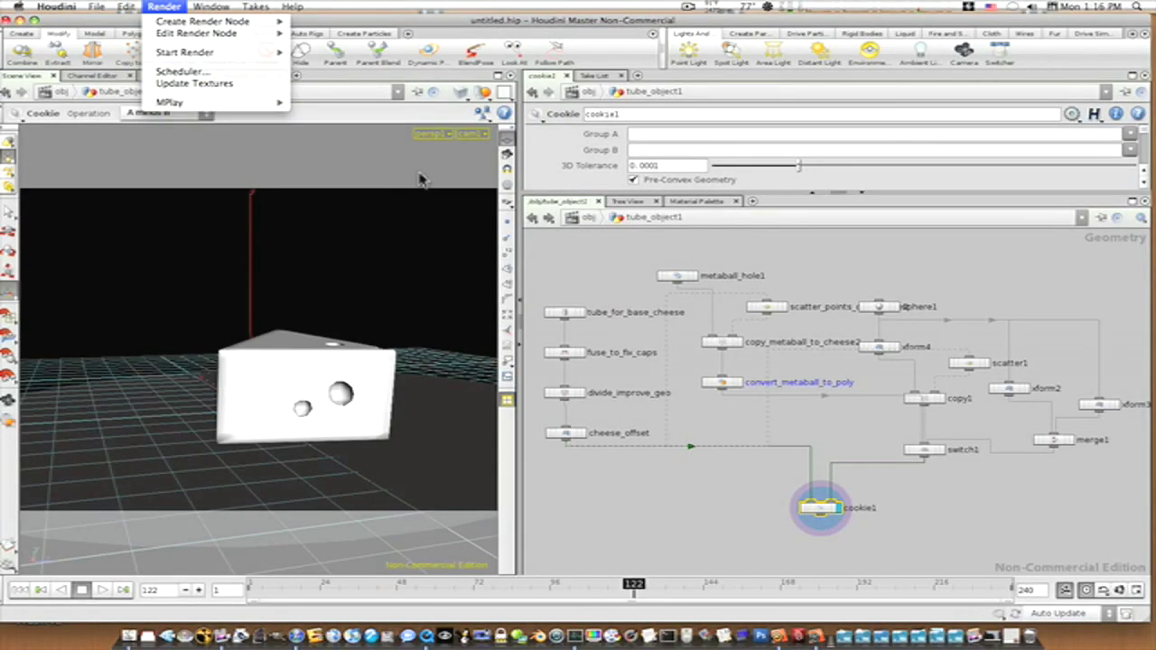
click(423, 182)
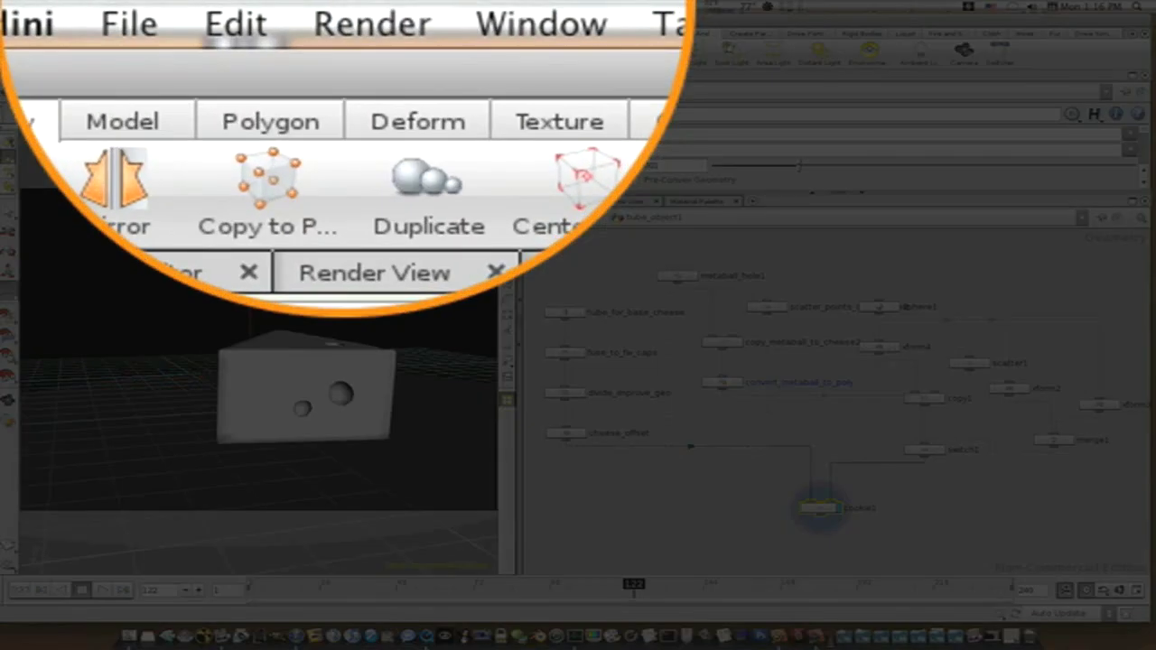
click(164, 7)
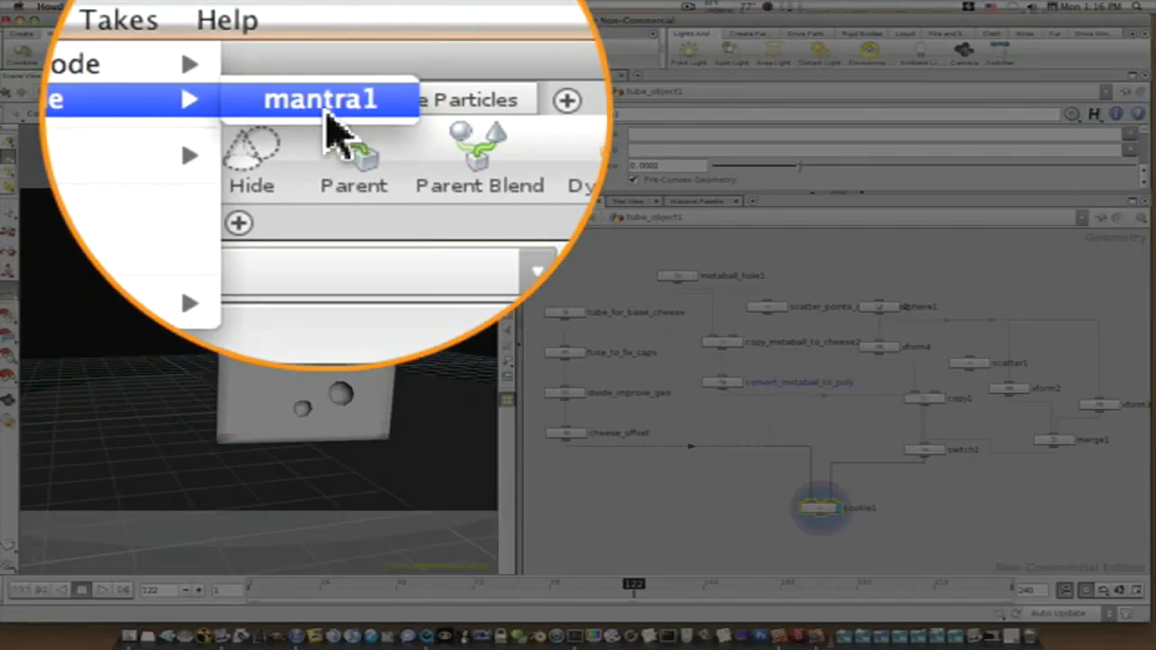
click(334, 131)
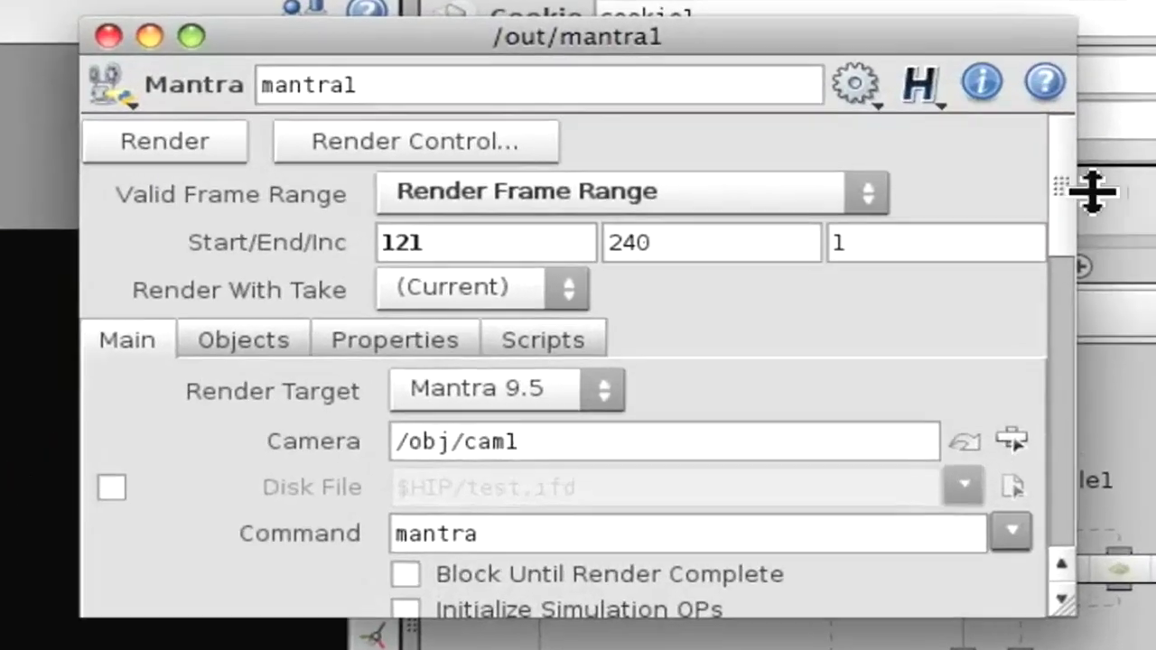
click(870, 200)
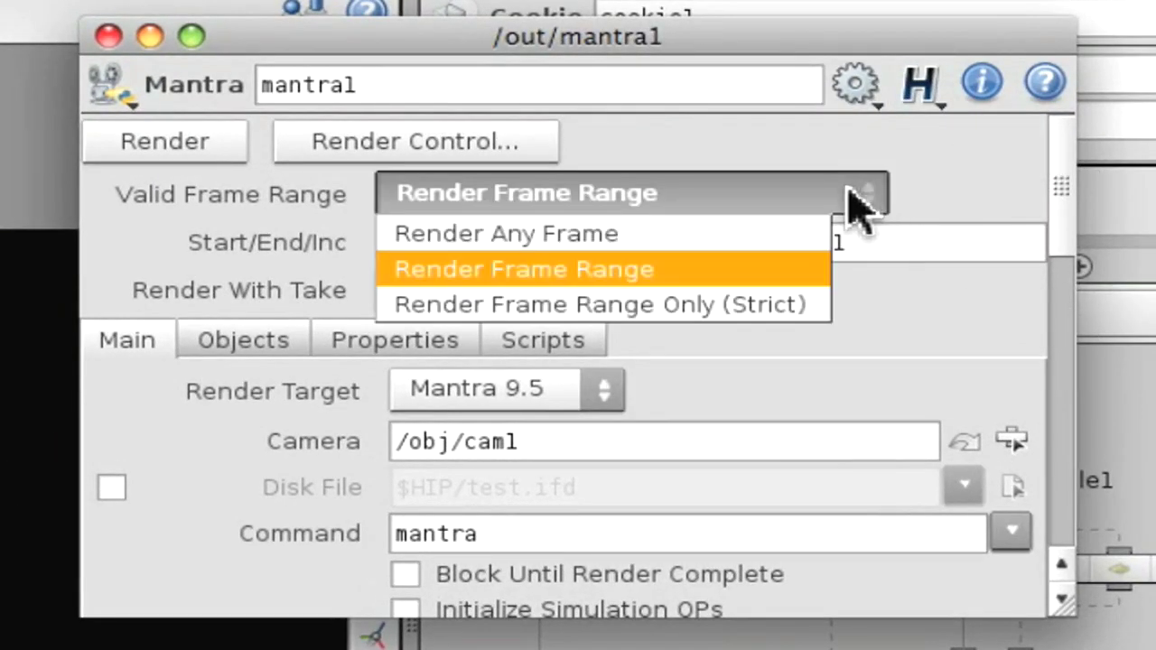
click(727, 233)
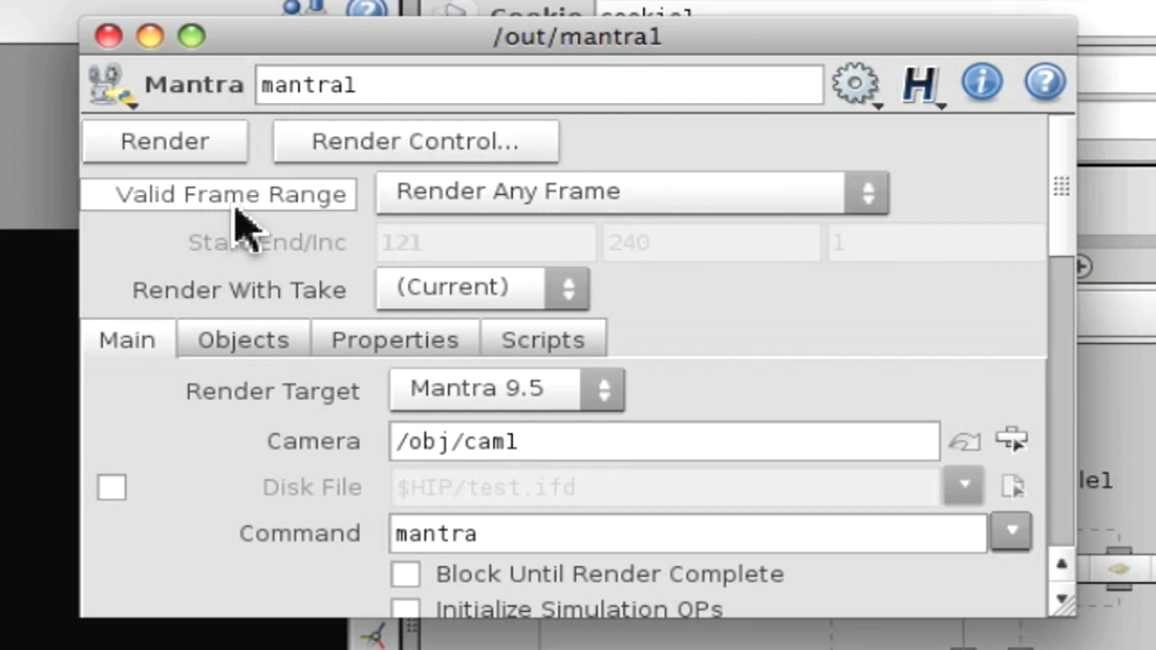
click(869, 198)
click(768, 266)
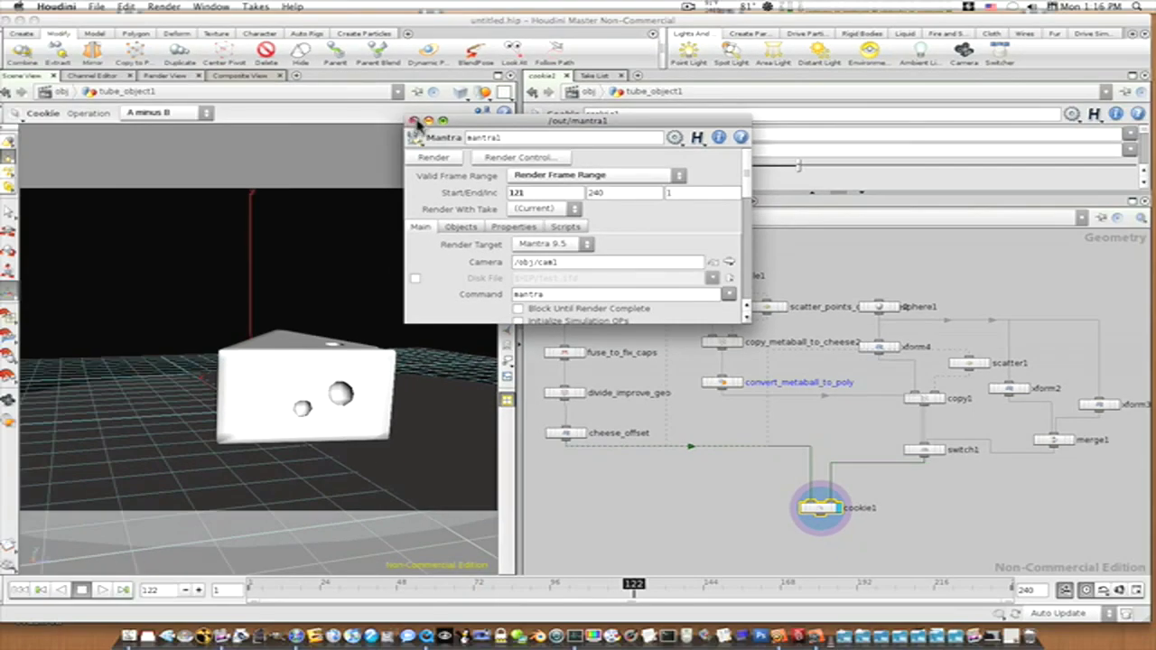
- Close the mantra1 settings, bring MPlay back, and scrub the scene to about frame 127
click(413, 121)
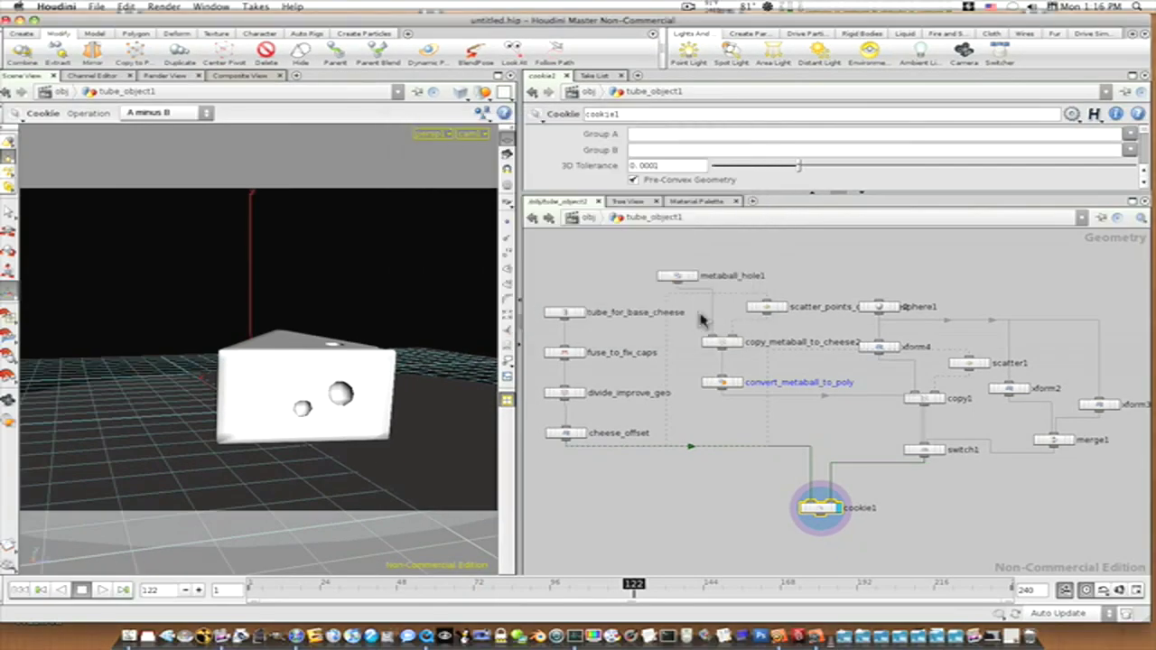
click(1009, 635)
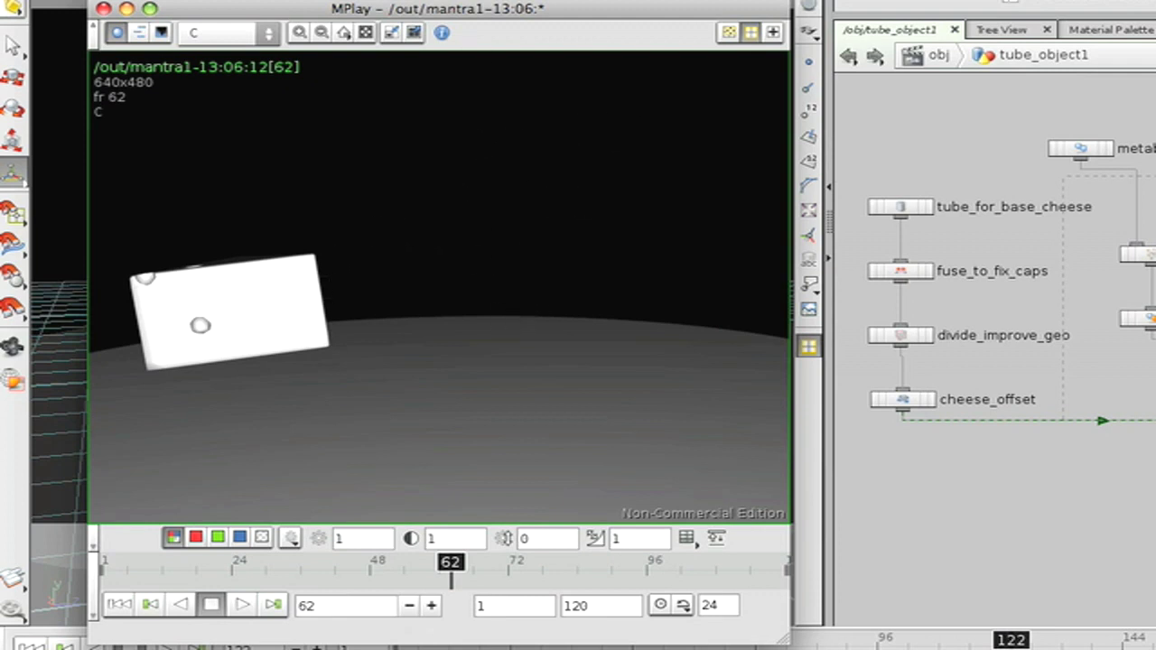
click(126, 8)
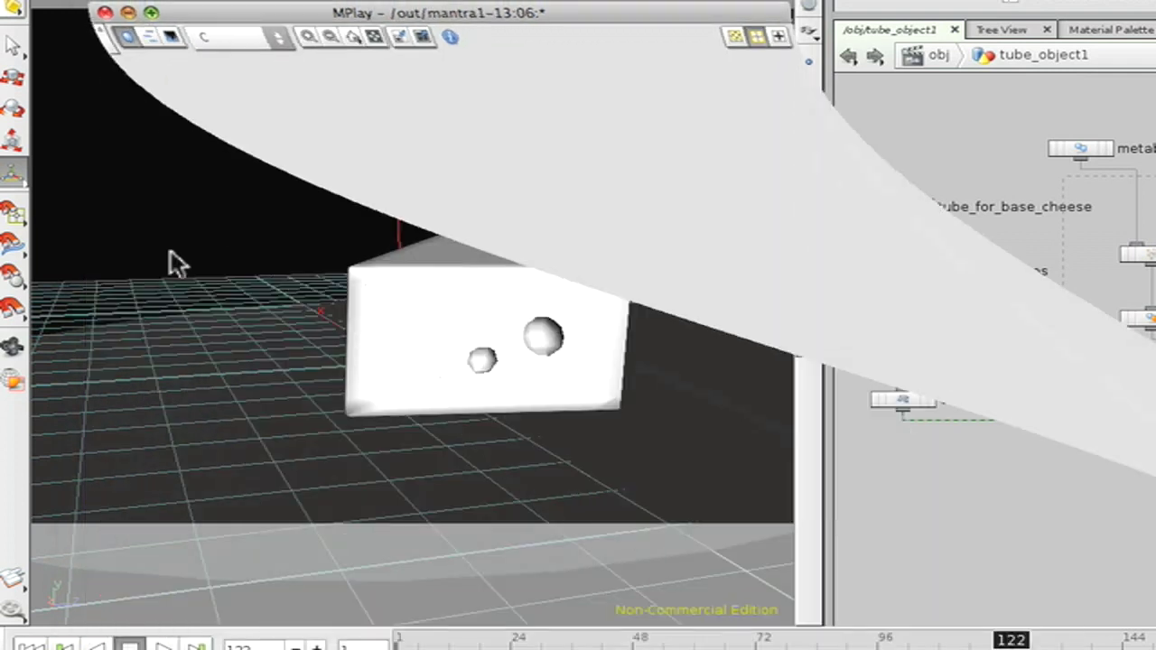
drag(413, 639, 1155, 639)
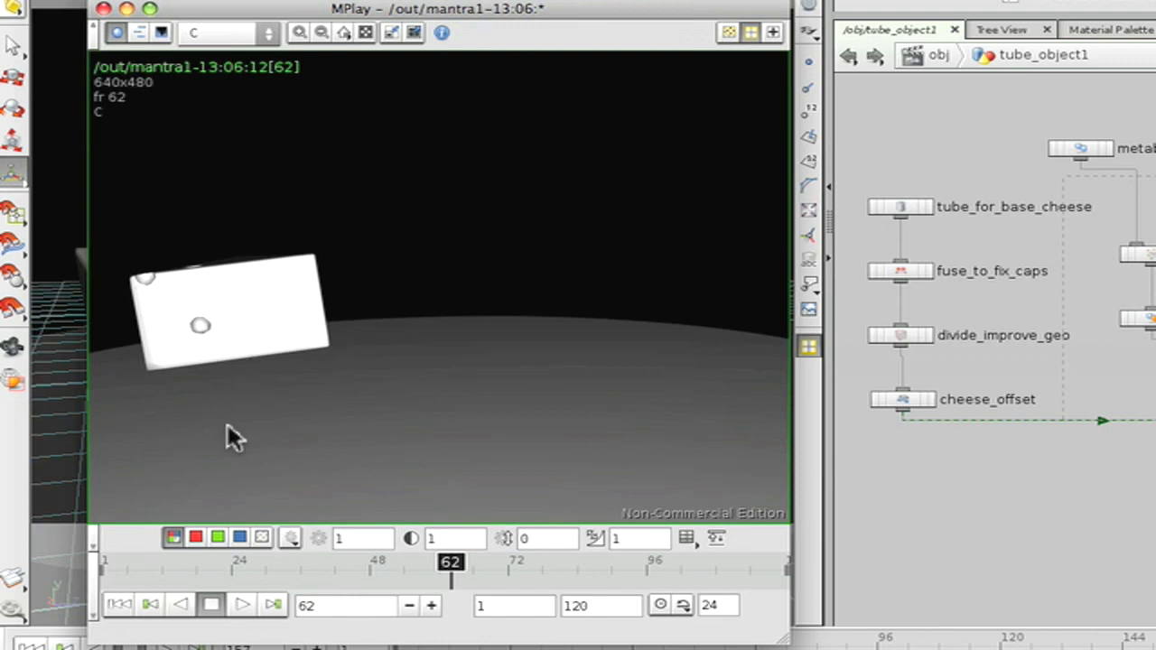
- Play and stop the rendered cheese animation in MPlay, ending on frame 17
click(242, 605)
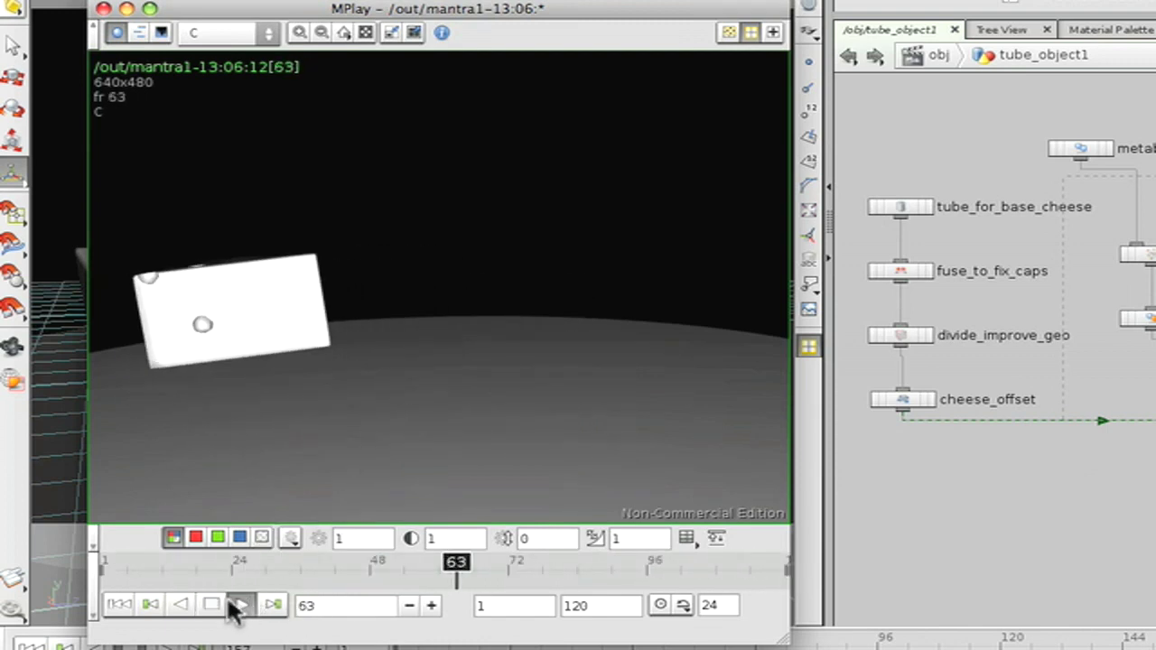
click(213, 605)
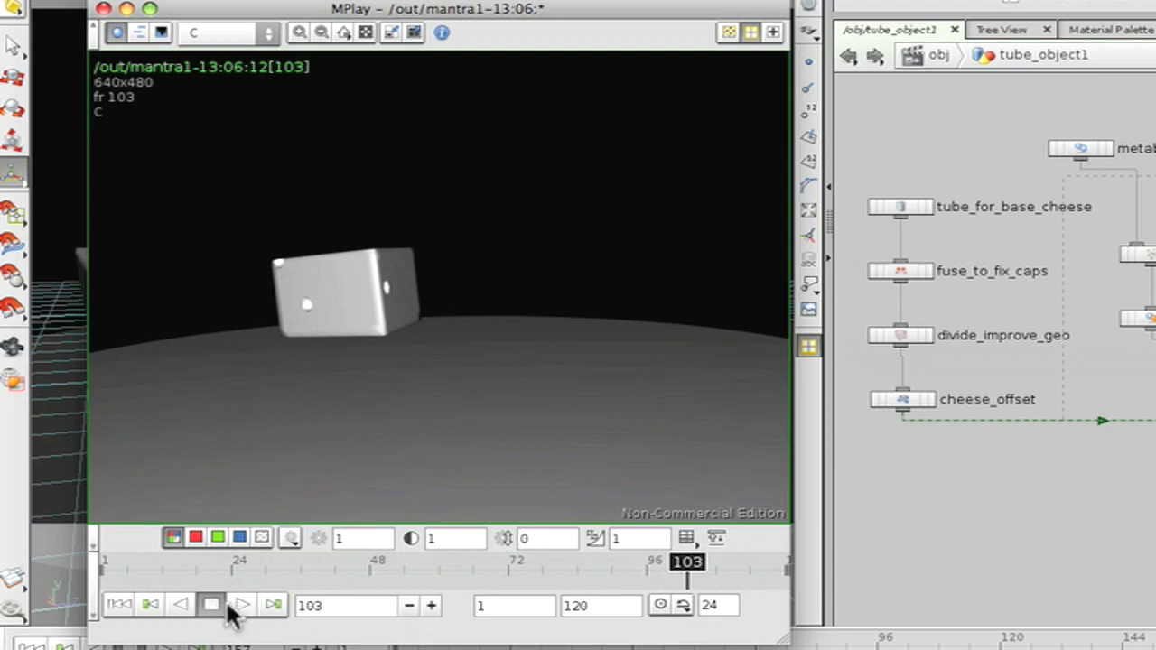
click(241, 606)
click(213, 606)
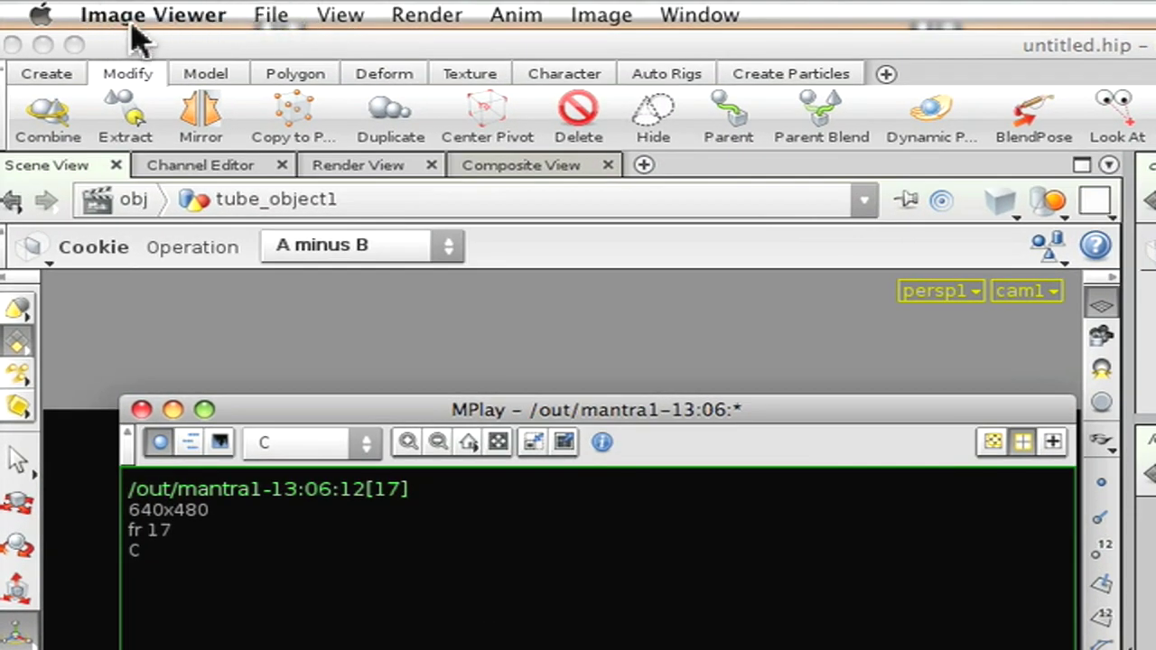
- Set up saving frames 1–120 as ./youtubecheese.$F.exr and check the format list
click(264, 13)
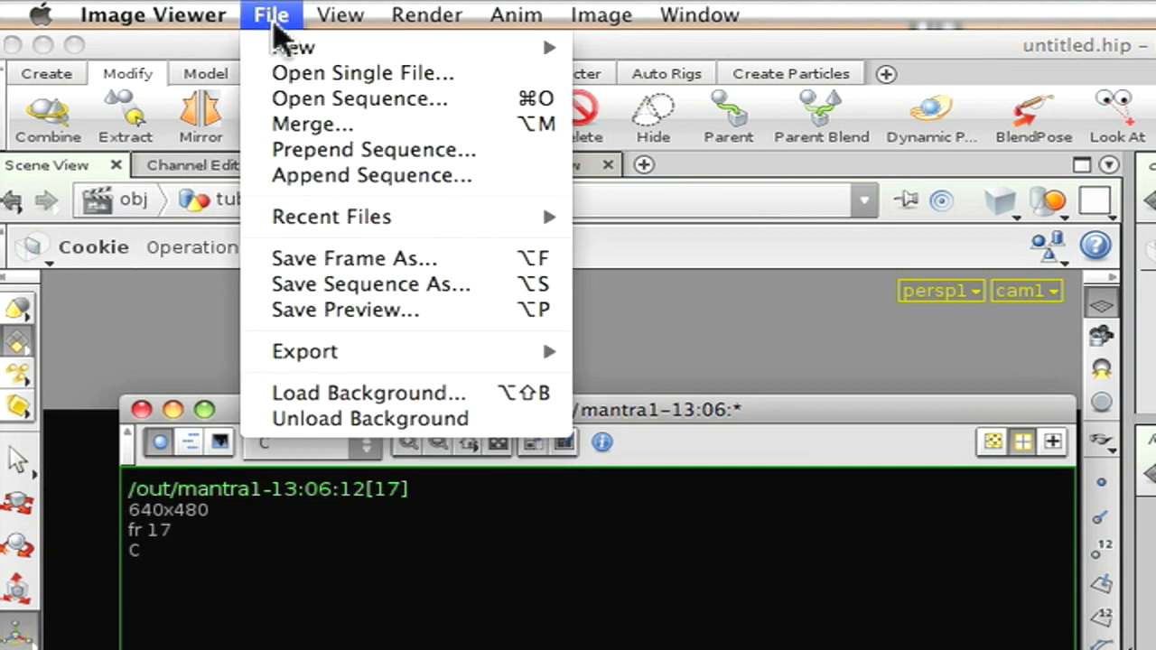
click(315, 285)
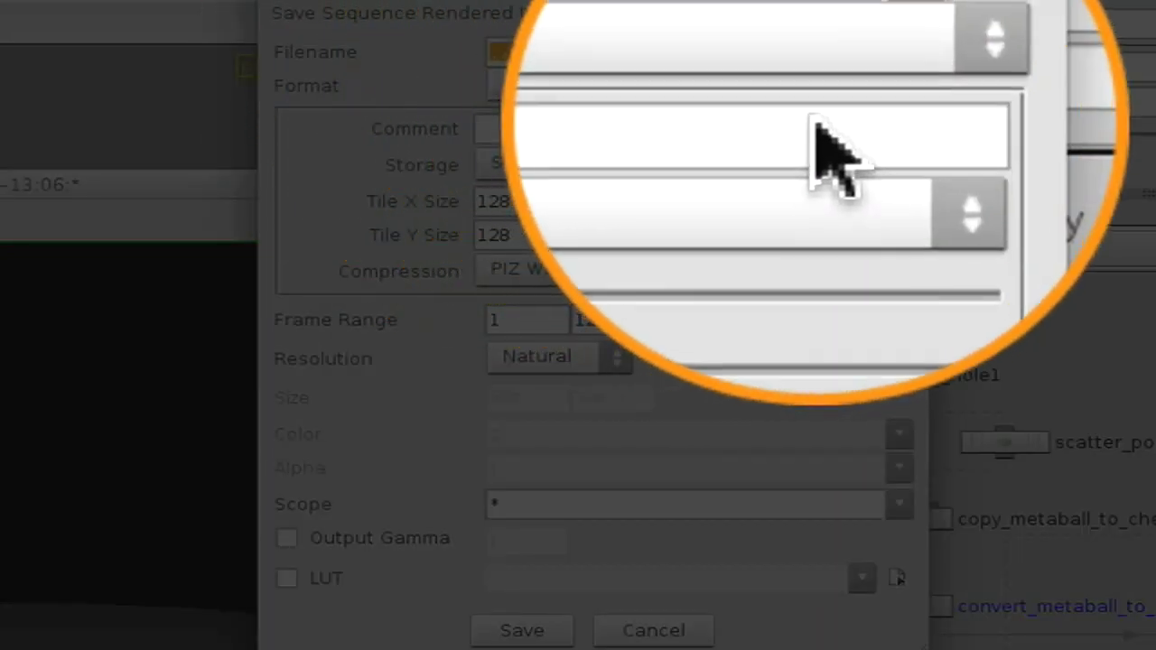
click(758, 86)
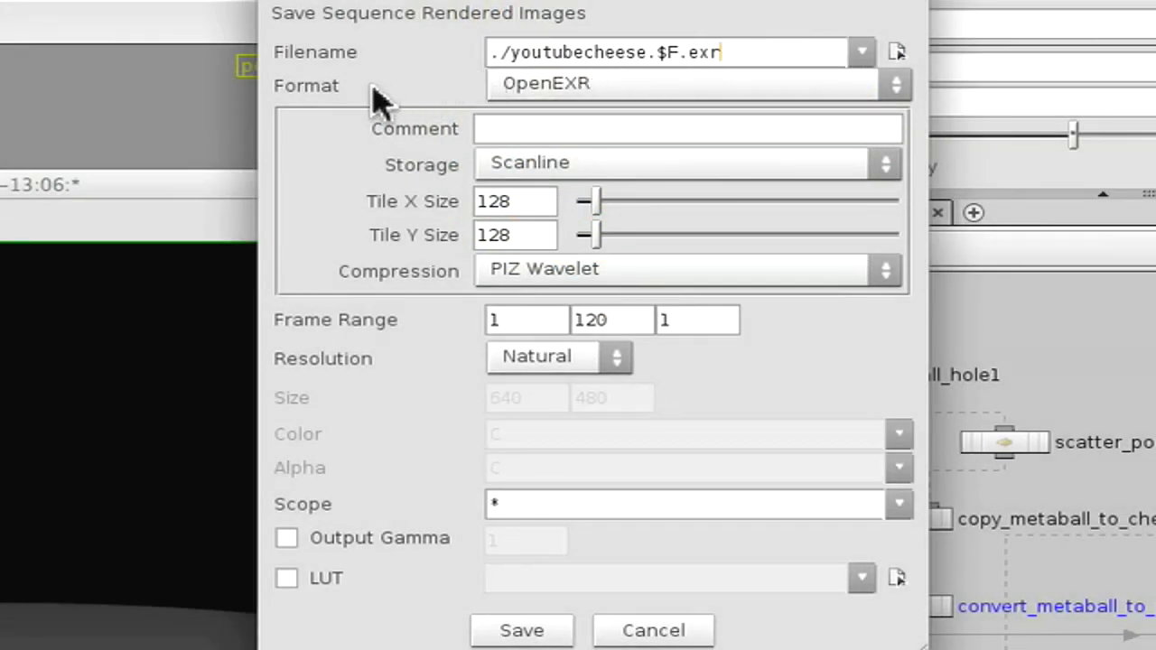
click(896, 90)
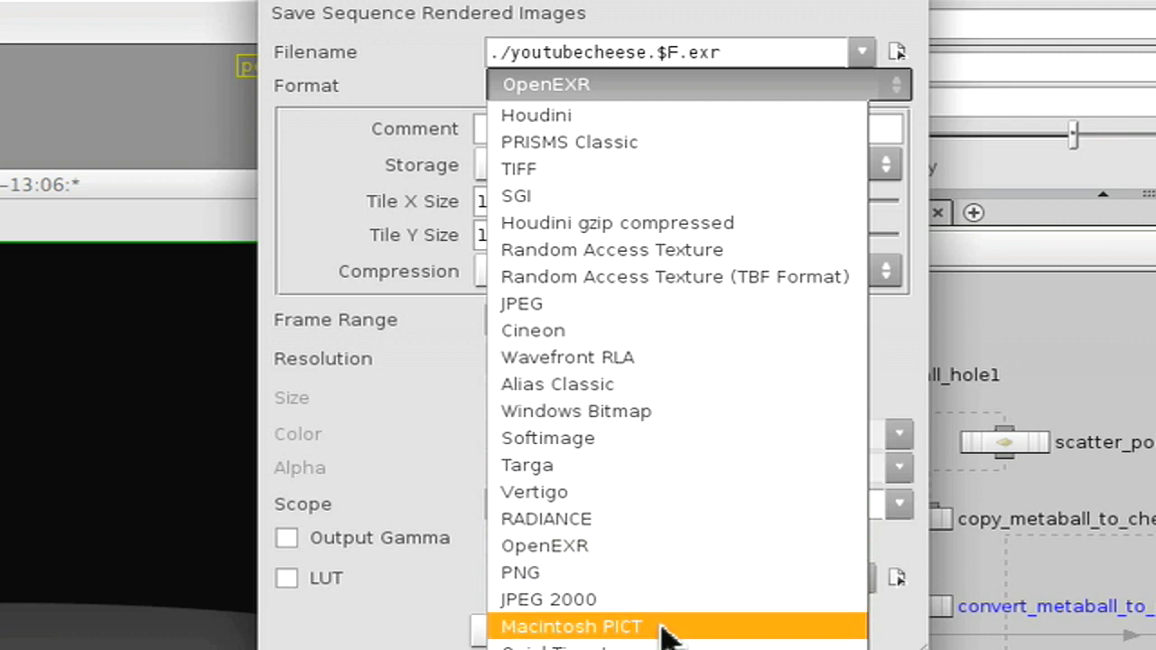
- Choose OpenEXR as the output format, close the save dialog, and switch to the desktop workspace
click(580, 554)
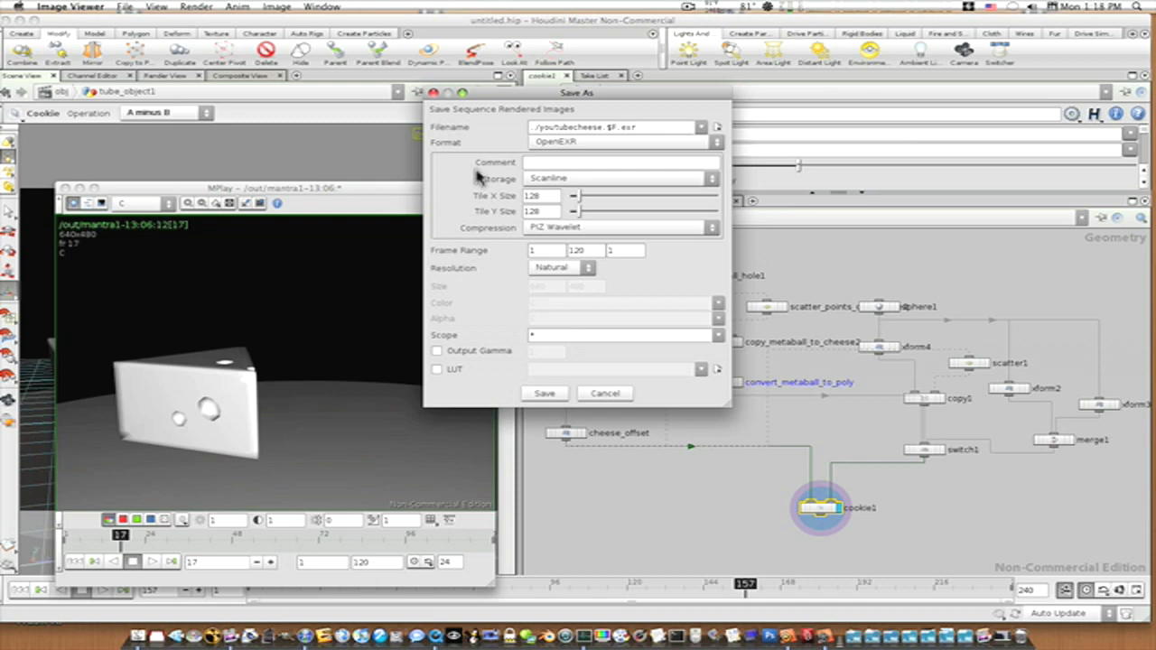
click(434, 94)
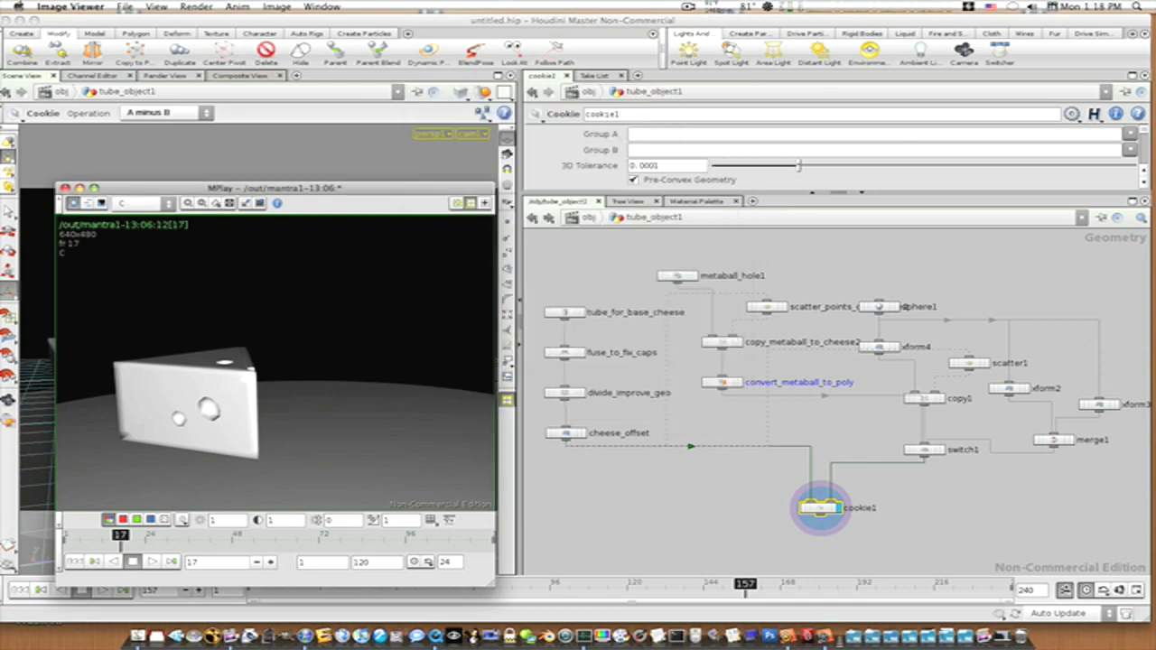
key(F8)
- Switch to the Finder desktop workspace and reveal the untitled folder
click(965, 198)
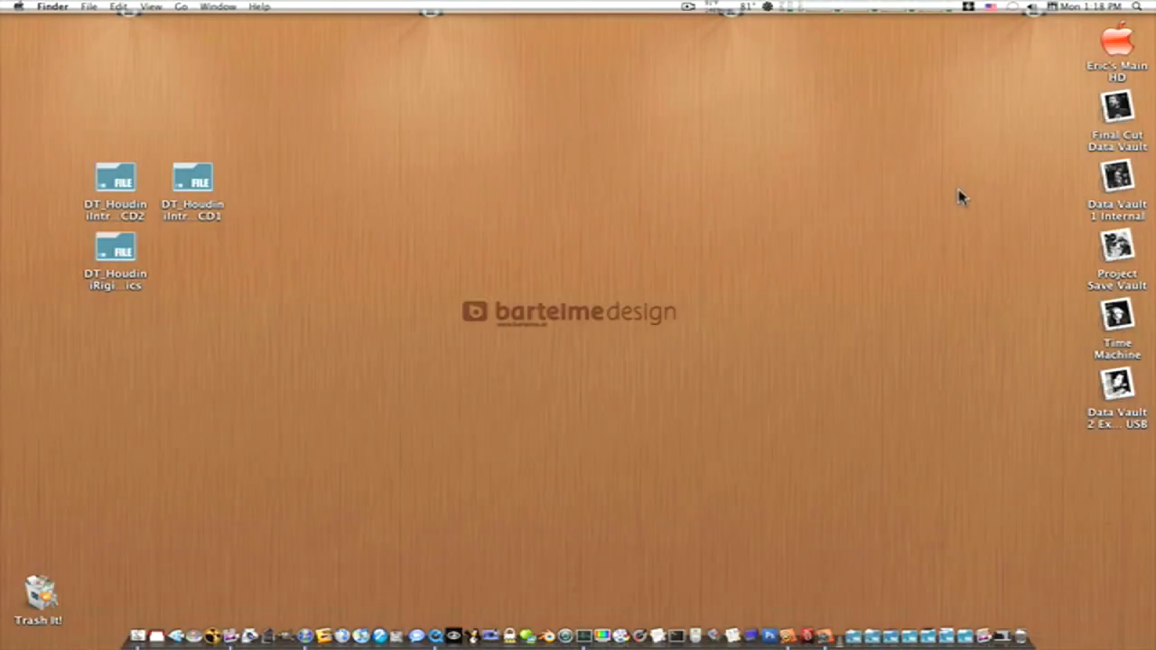
click(1135, 6)
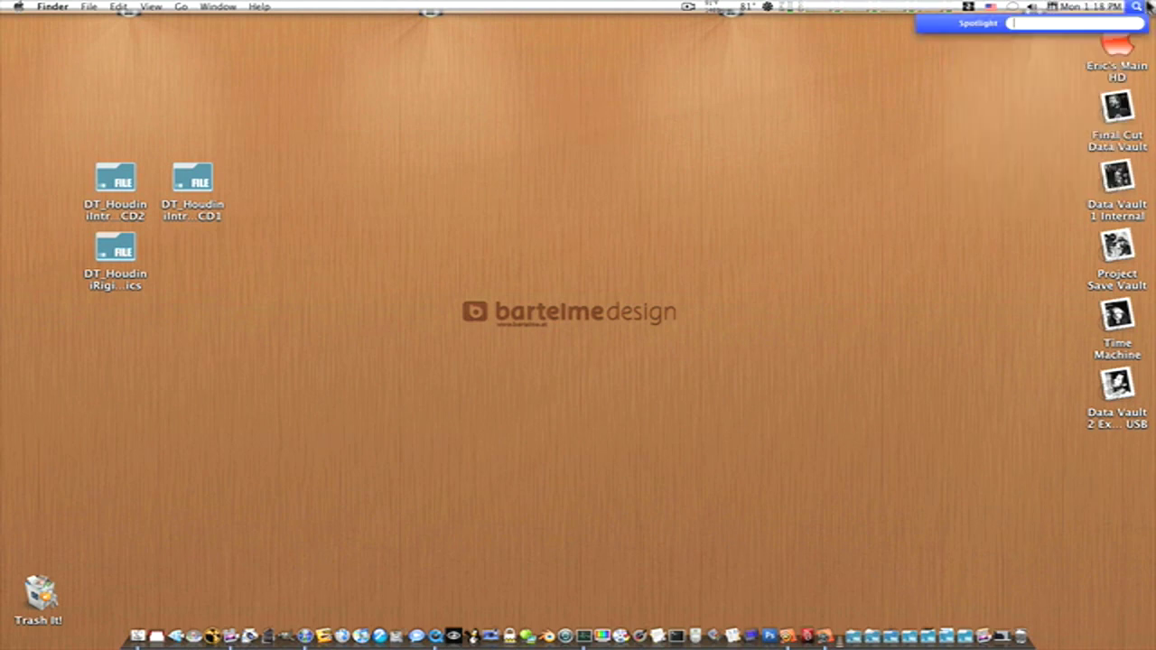
click(958, 148)
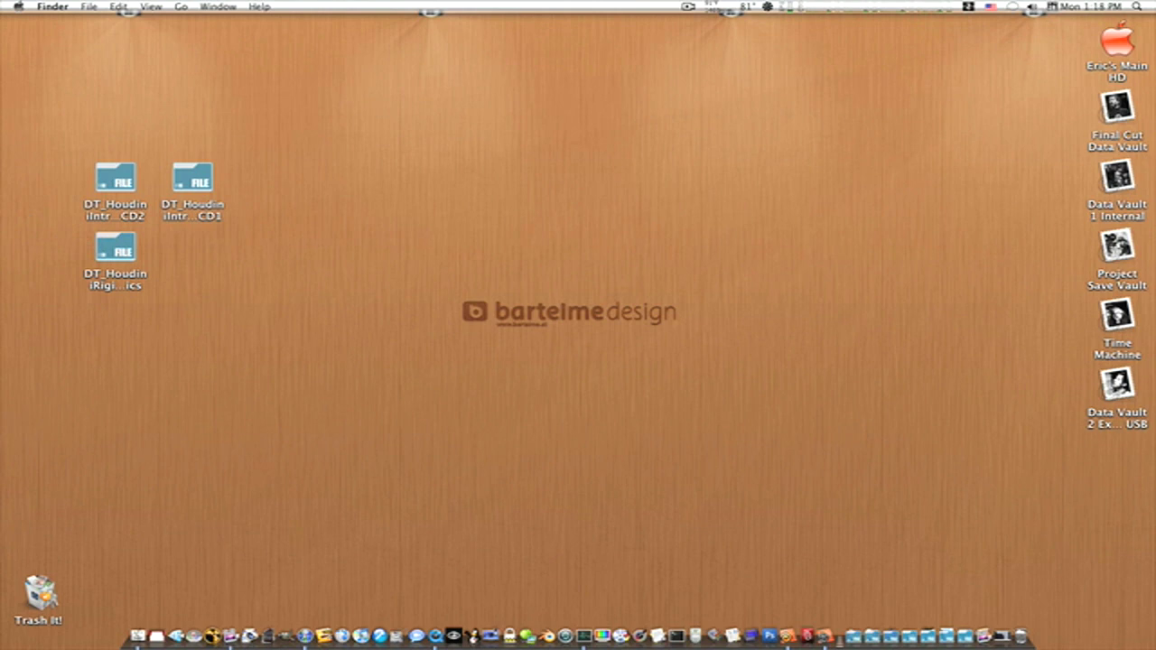
key(super+shift+n)
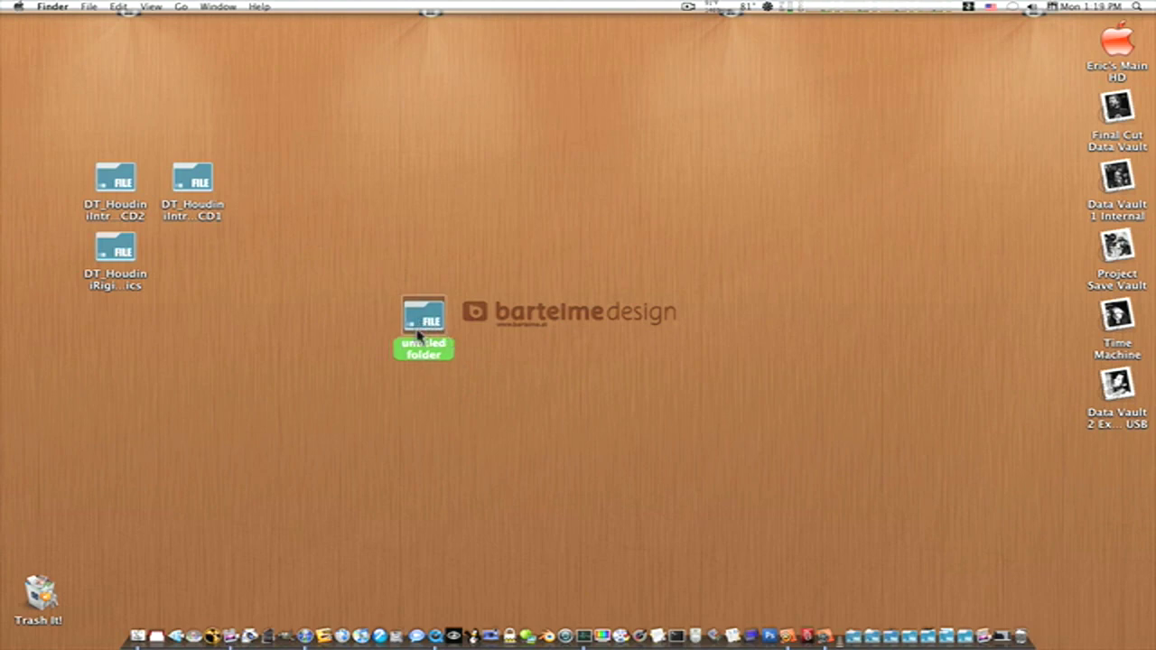
- Check the untitled folder holds all 120 youtubecheese .exr frames, then move it into DT_Houdini CD1
double_click(418, 335)
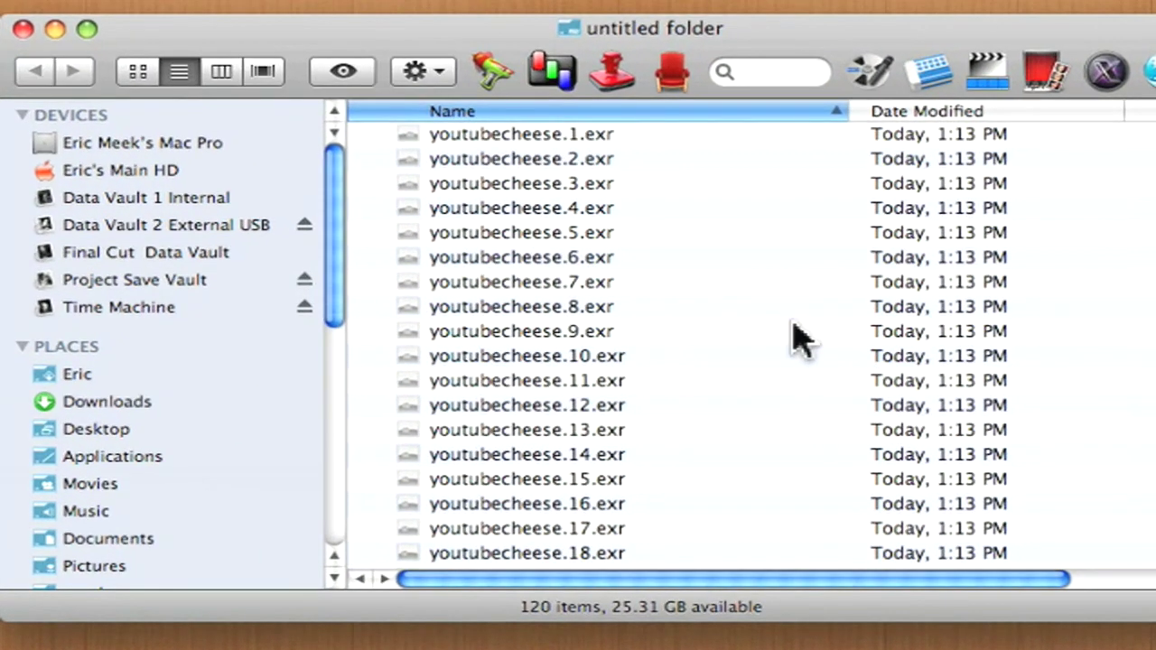
scroll(535, 257, down, 1)
scroll(536, 258, down, 15)
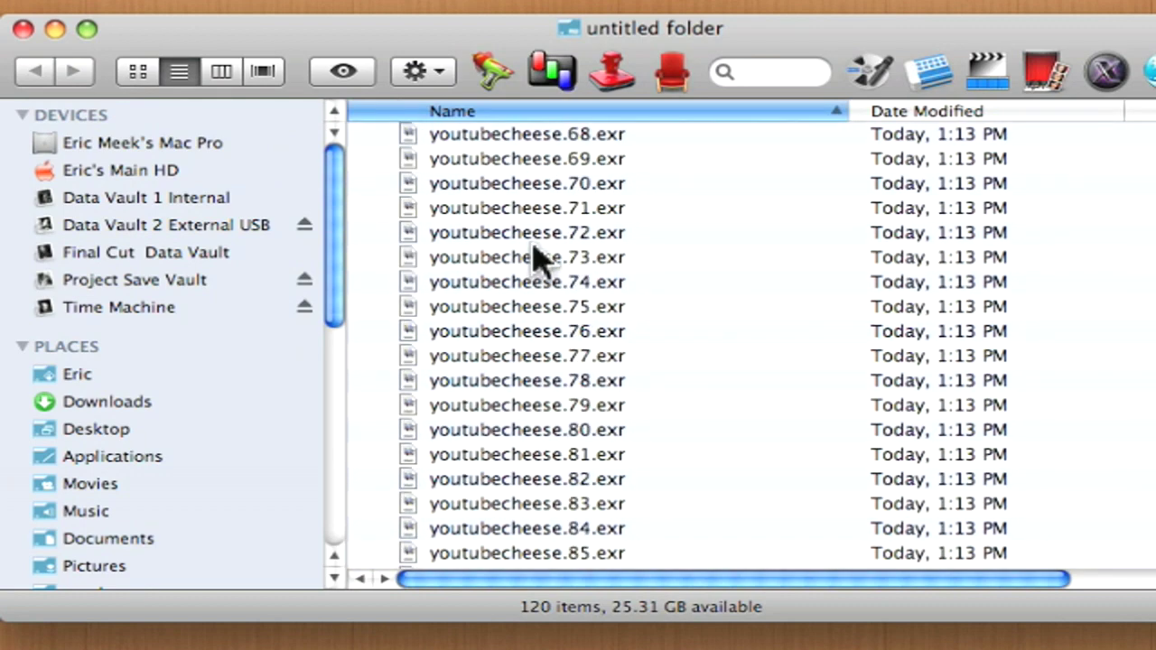
scroll(551, 339, up, 12)
scroll(555, 348, up, 3)
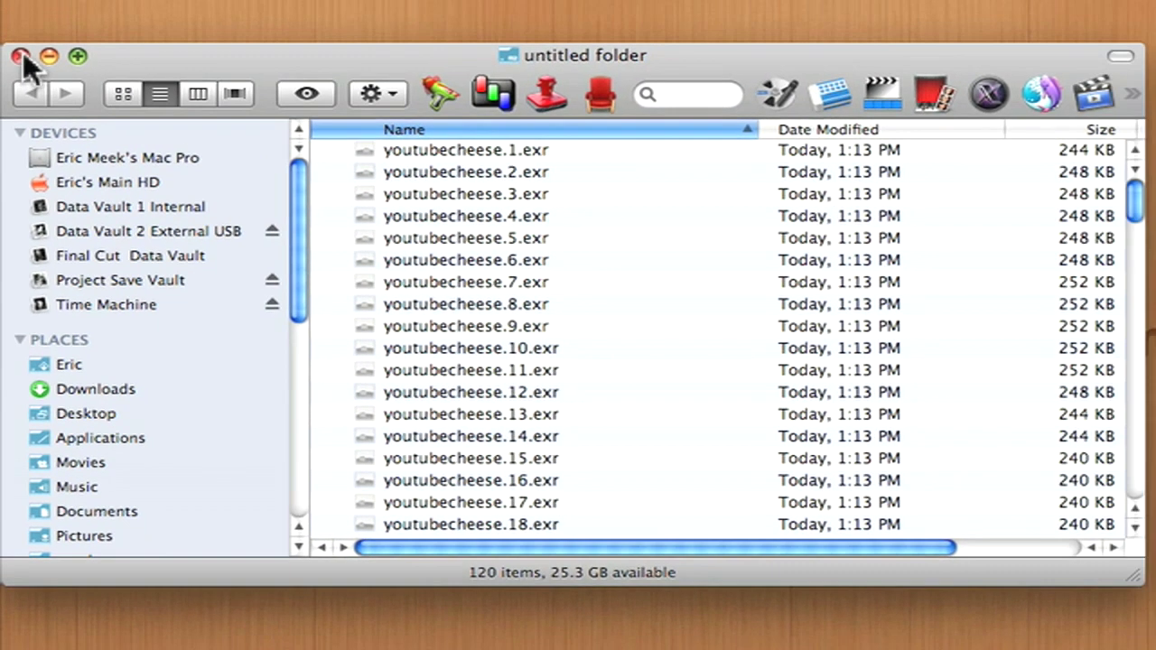
click(22, 29)
drag(192, 185, 115, 115)
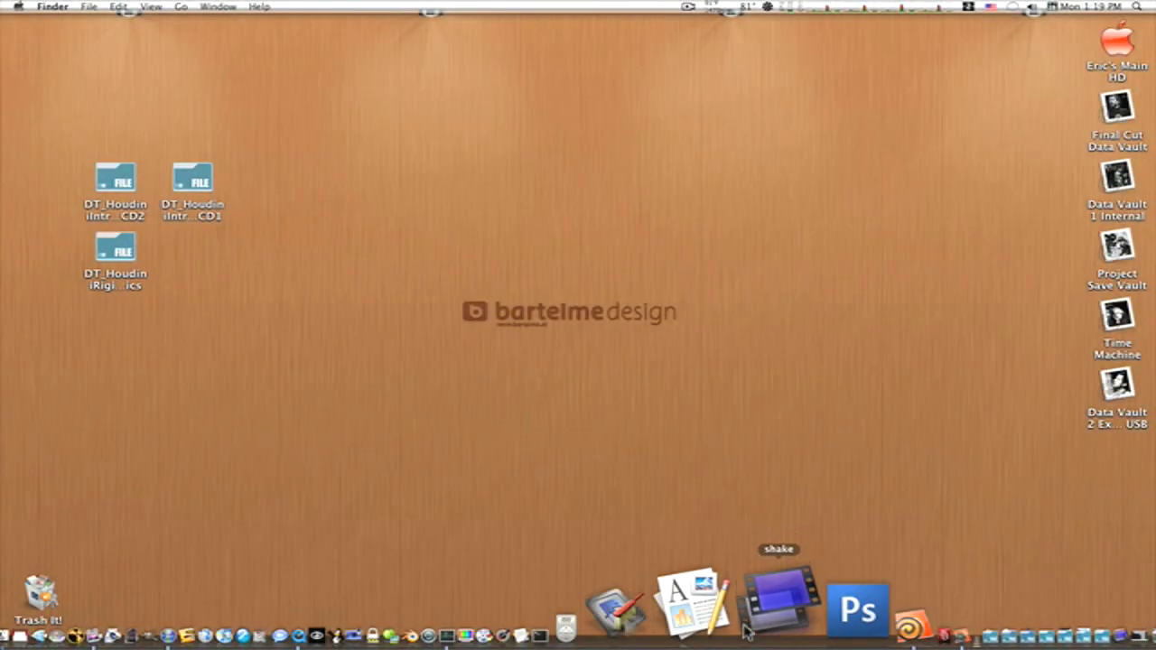
- Launch Shake and load youtubecheese.1-120@.exr through a FileIn node
click(746, 632)
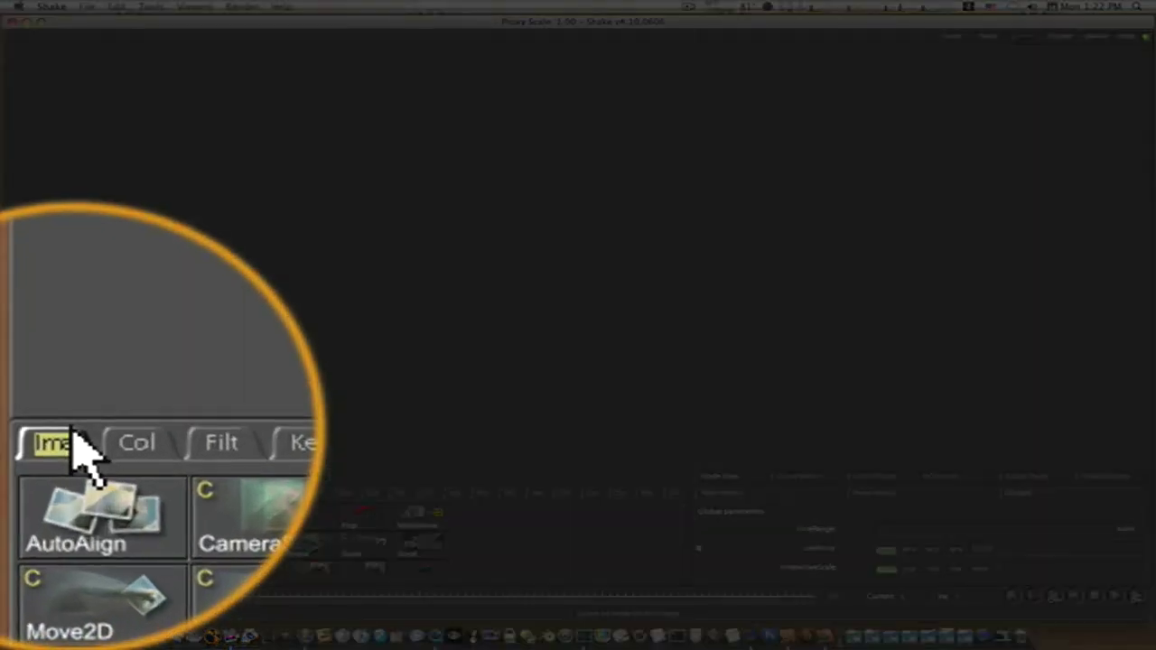
click(27, 492)
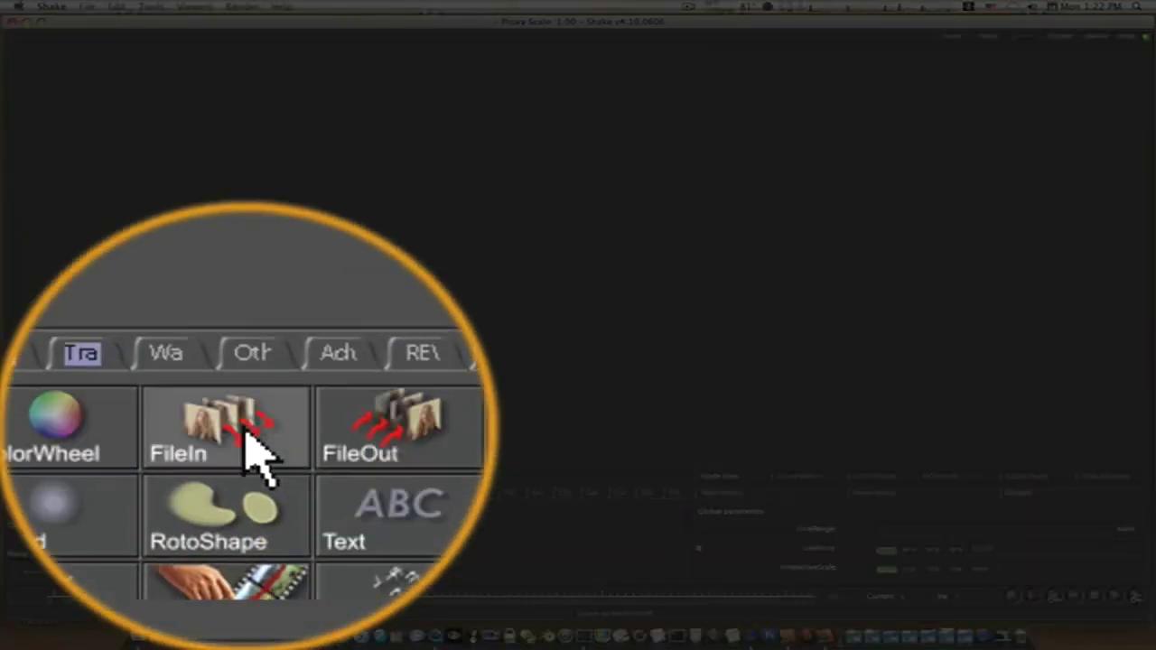
click(207, 518)
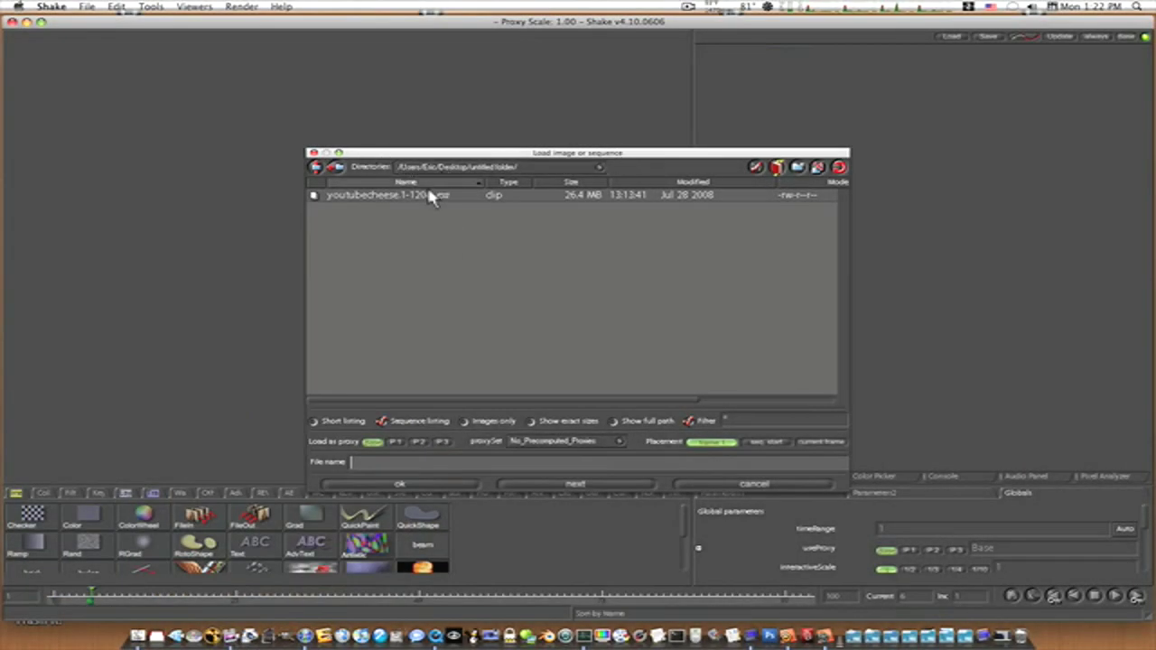
click(429, 200)
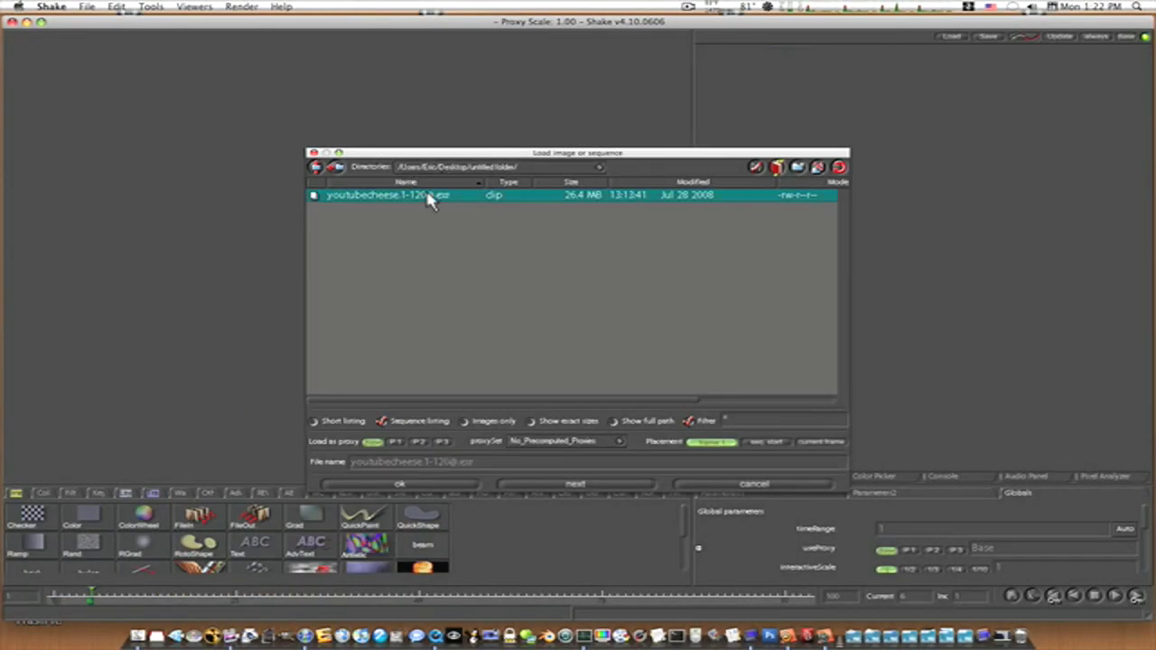
click(433, 484)
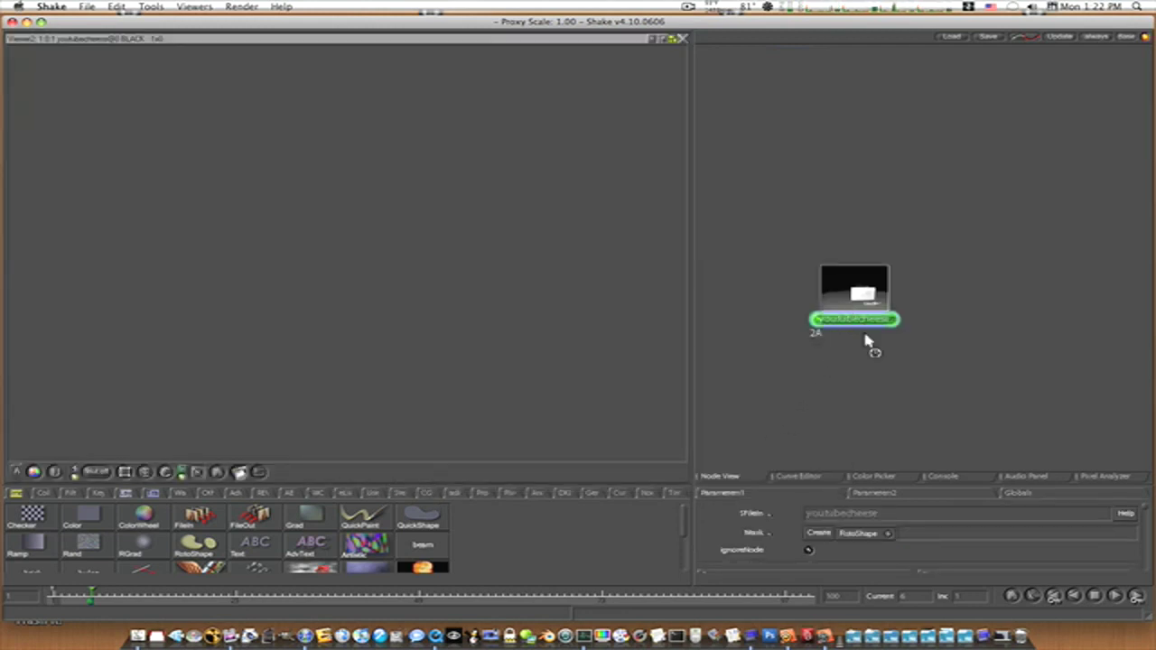
- Add Scale1 below the FileIn and scrub the rotating cheese frames back to frame 1
click(840, 351)
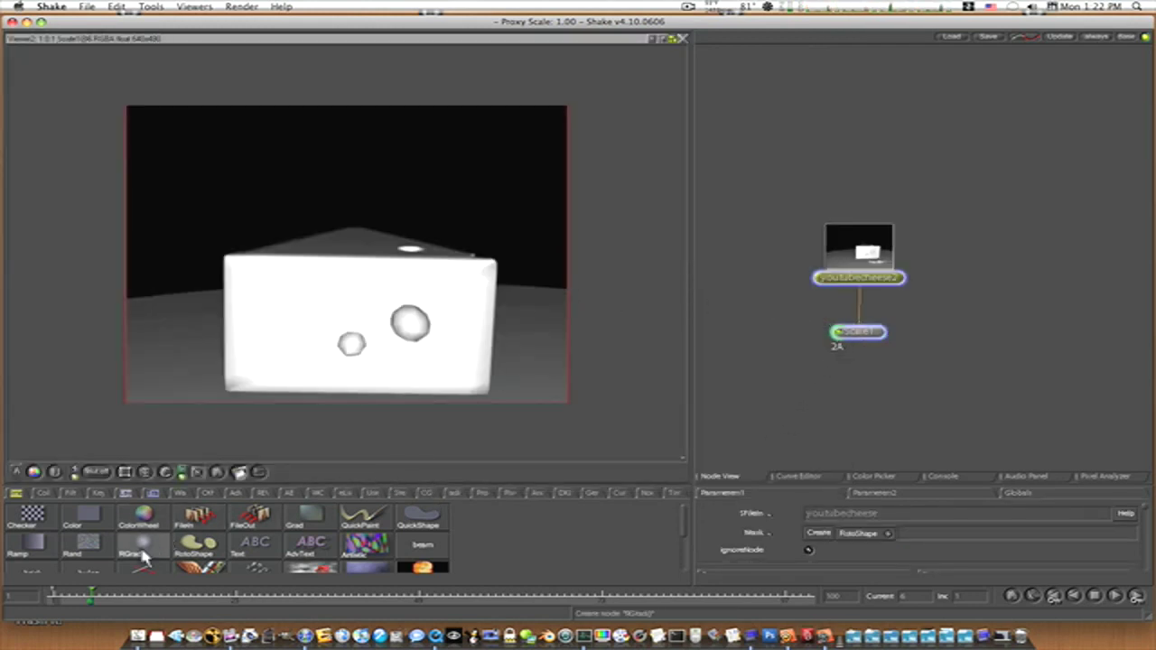
drag(99, 591, 469, 599)
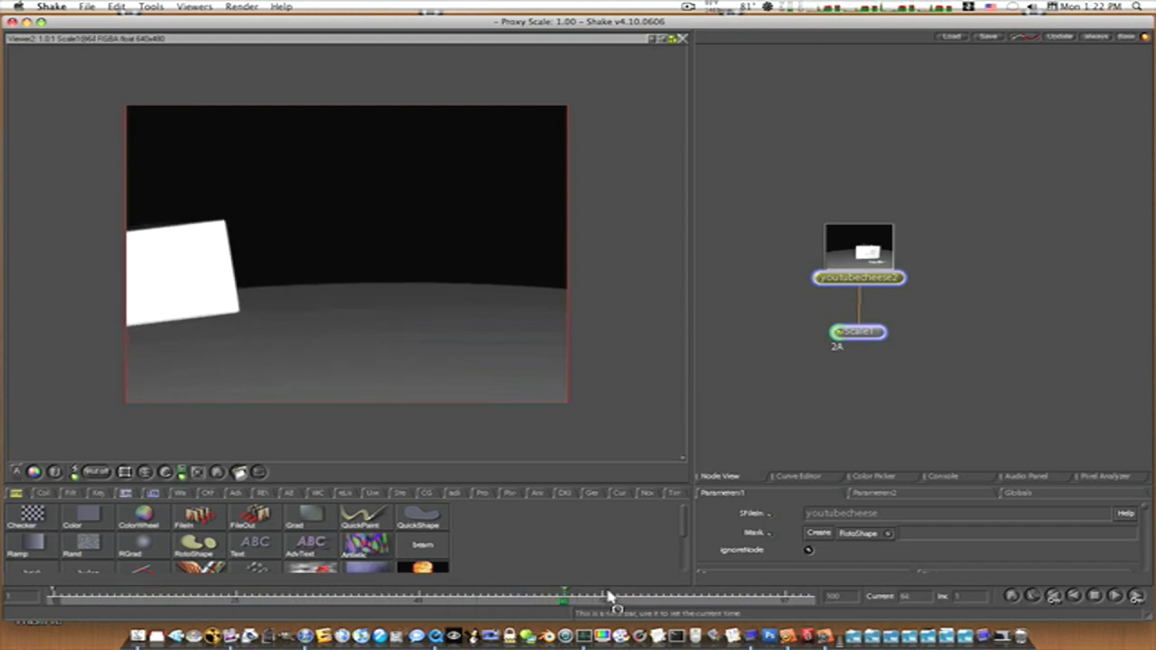
drag(300, 607, 472, 593)
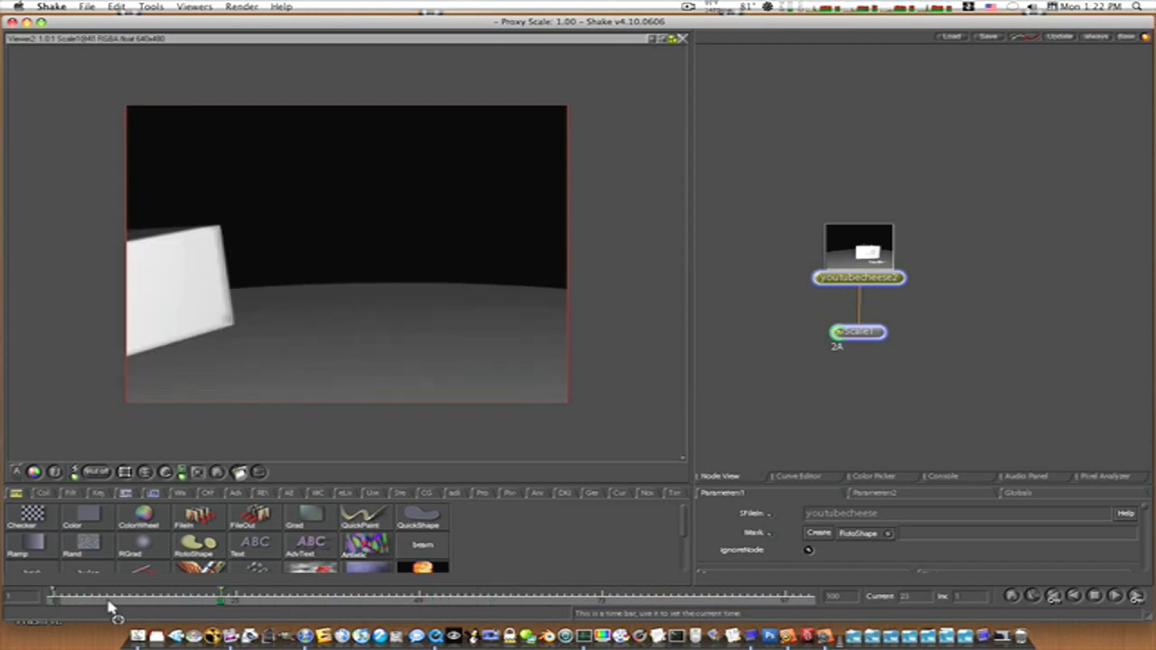
drag(113, 607, 32, 606)
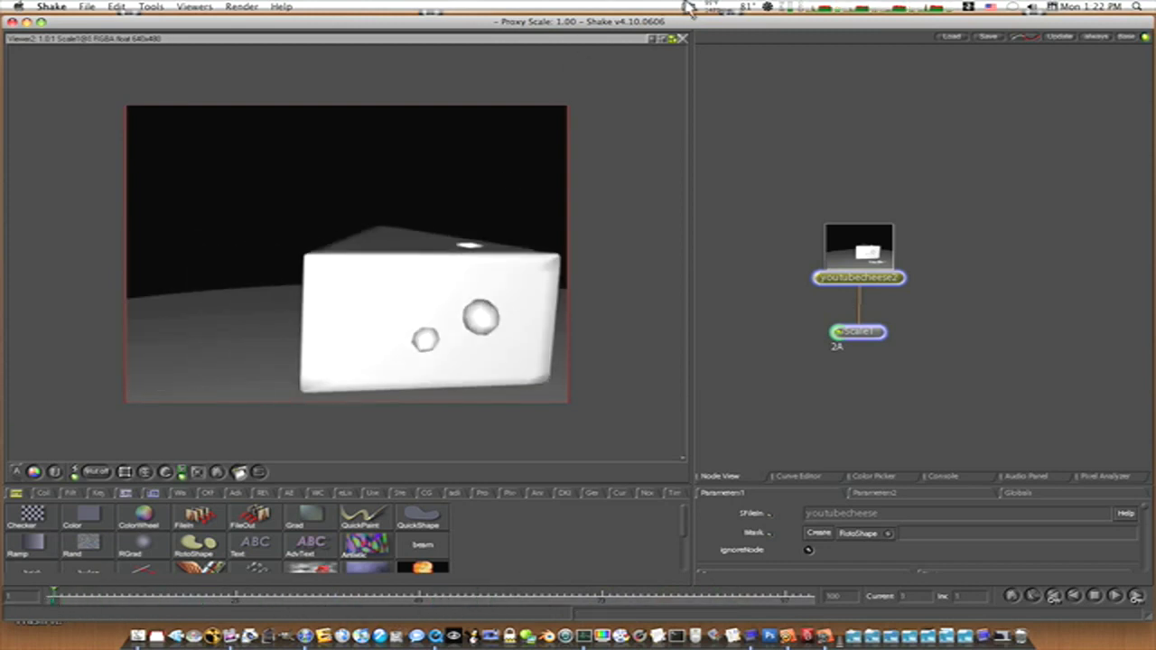